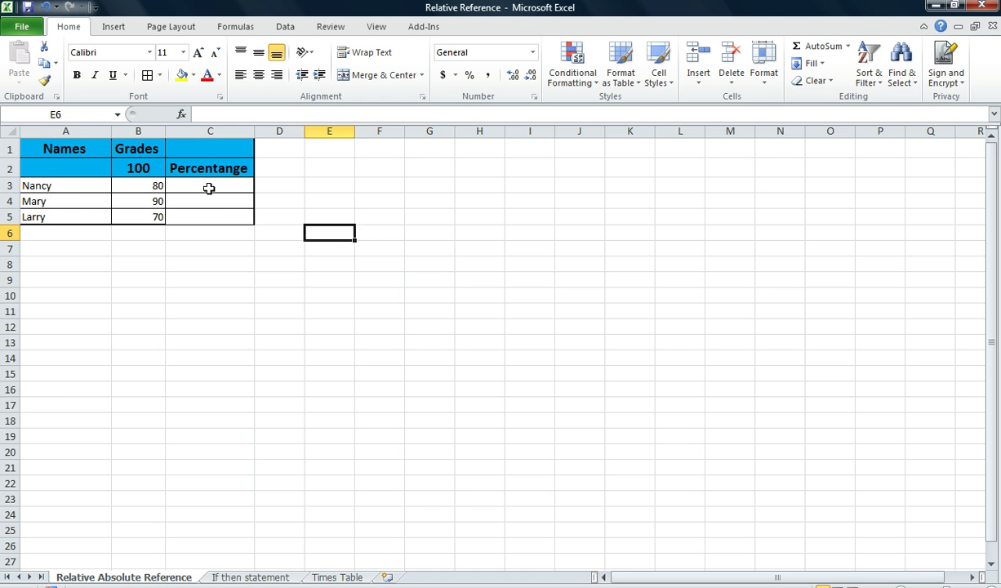
Enter the formula =B3/B2 in C3 so it shows 80.00%
left_click(208, 186)
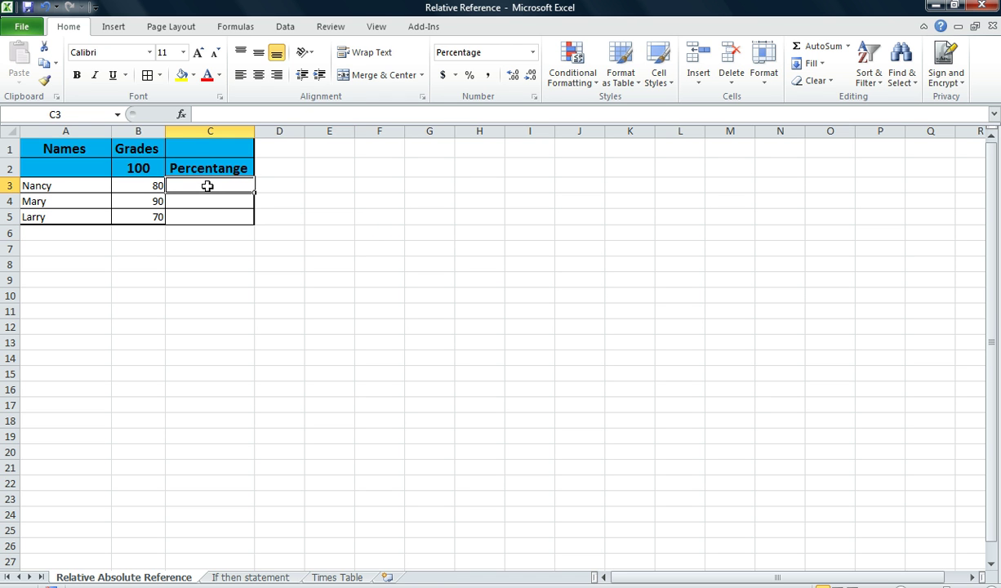
type("=")
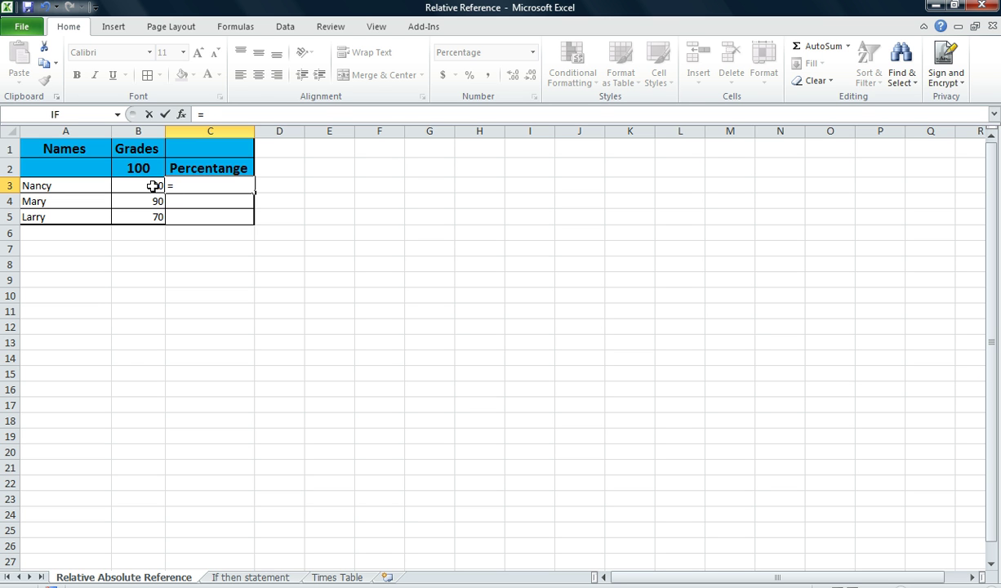
left_click(153, 186)
type("/")
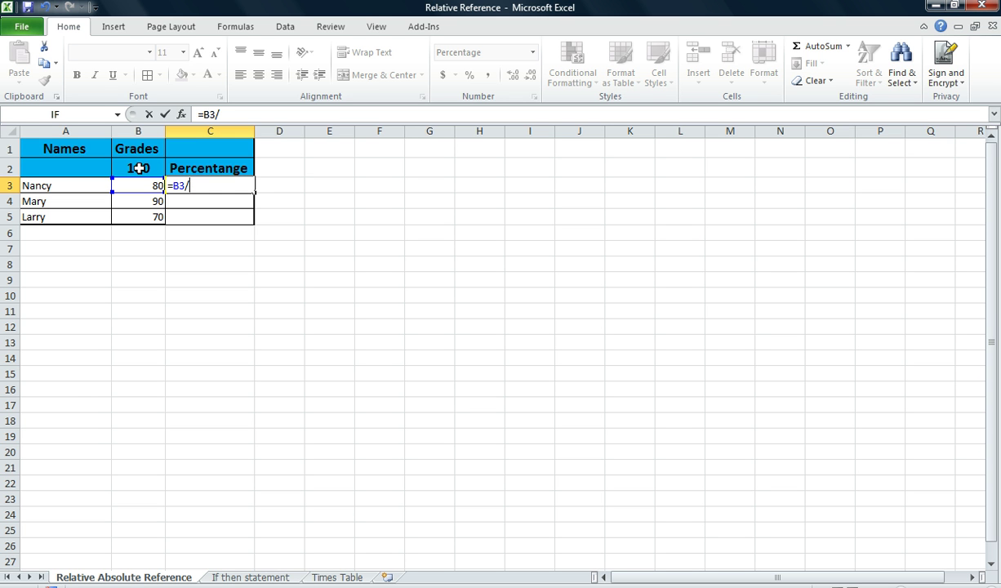
left_click(139, 168)
key("Return")
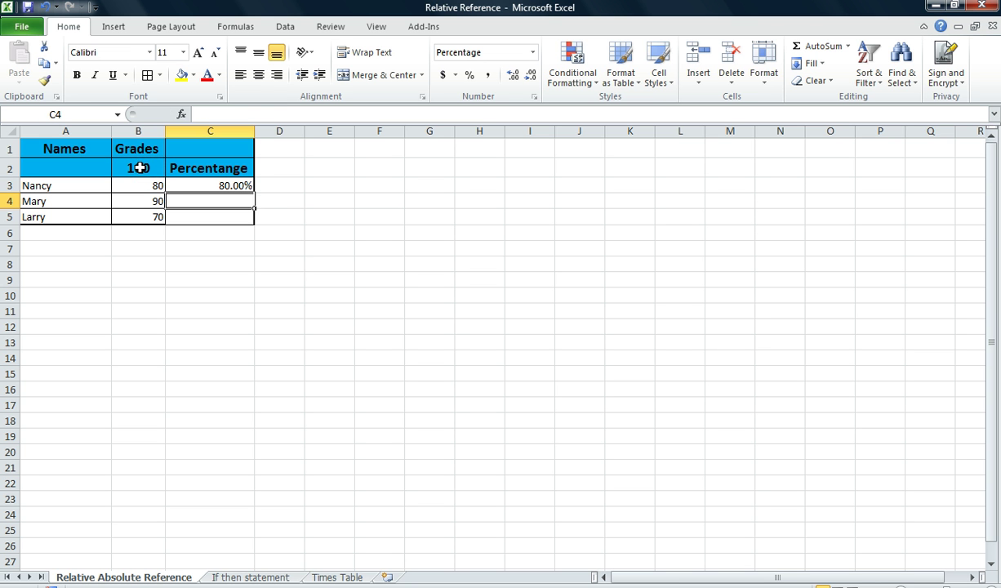
Fill the =B3/B2 formula from C3 down to C5, giving 112.50% and 77.78%
left_click(233, 186)
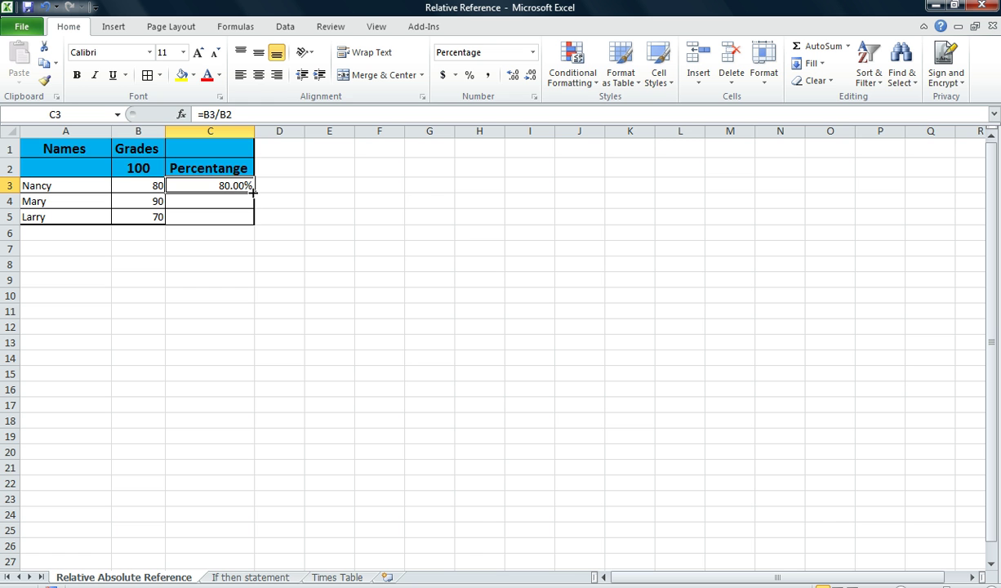
left_click_drag(253, 192, 254, 226)
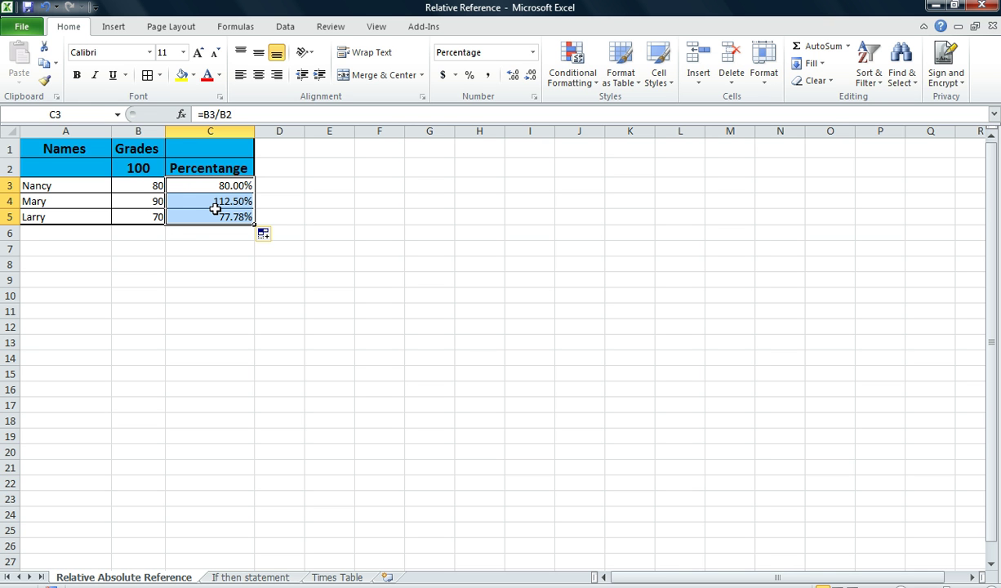
left_click(281, 198)
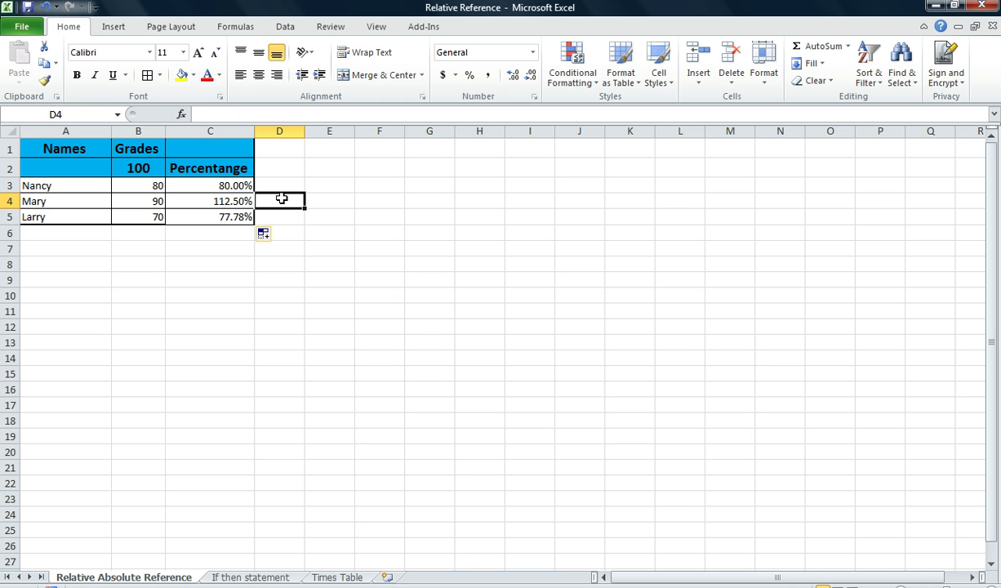
left_click(228, 201)
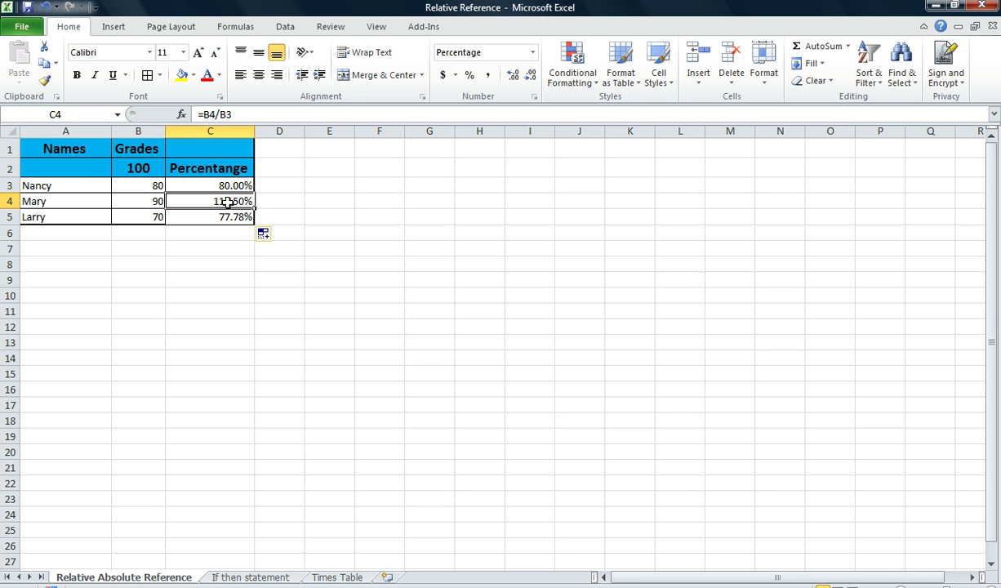
left_click(253, 115)
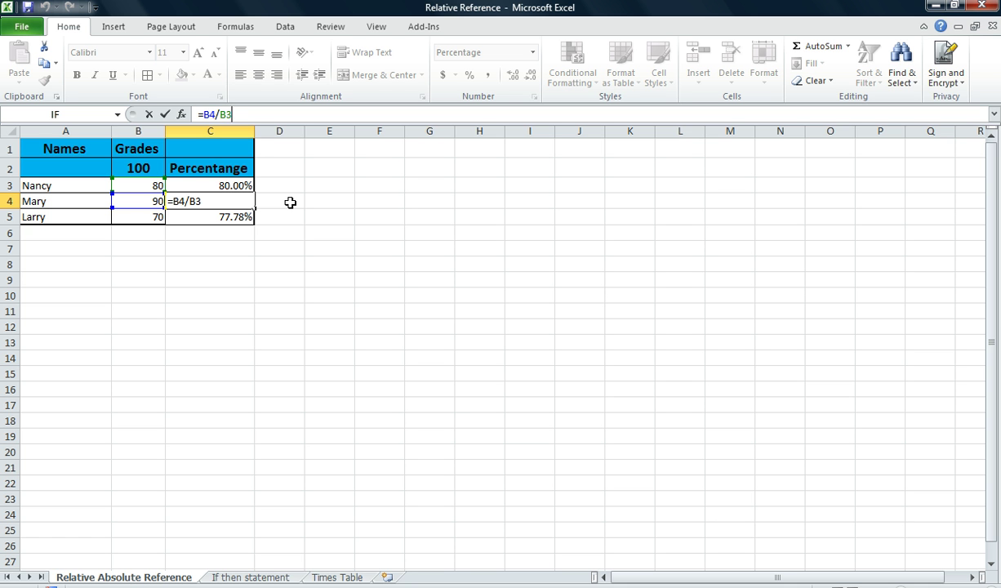
key("ctrl+Return")
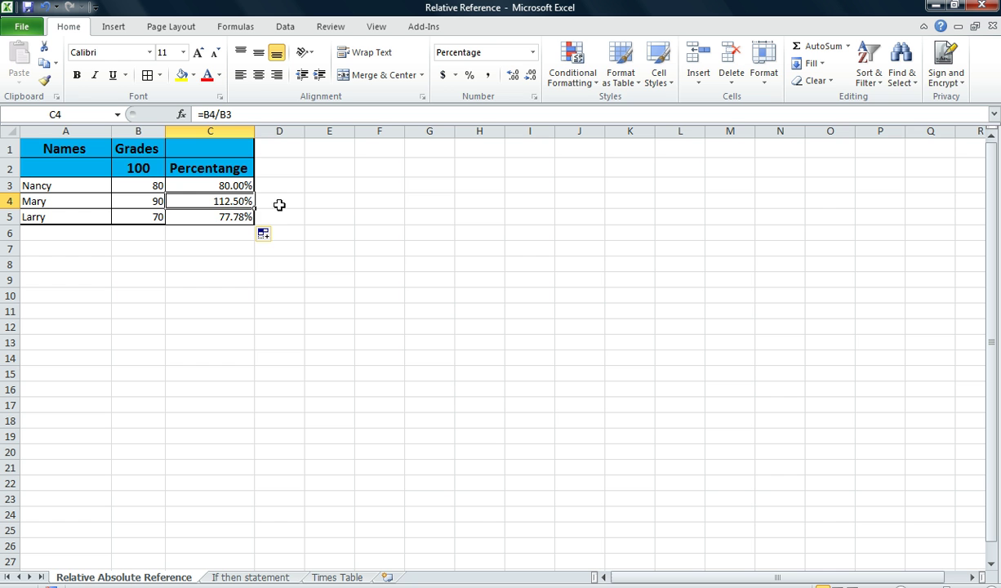
left_click_drag(229, 200, 229, 217)
Delete the wrong results in C4:C5 and edit C3's formula to =B3/$B$2
key("Delete")
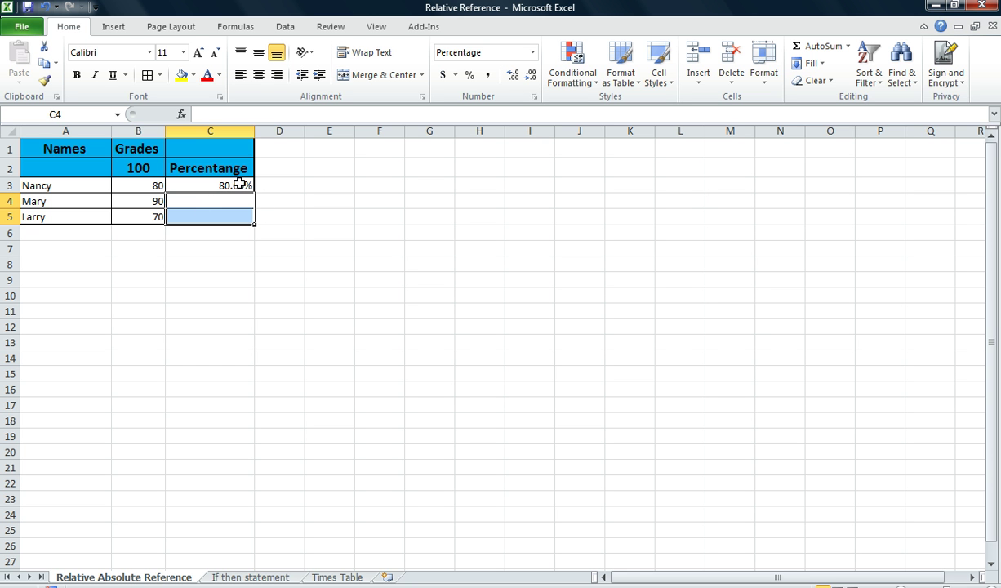
left_click(230, 185)
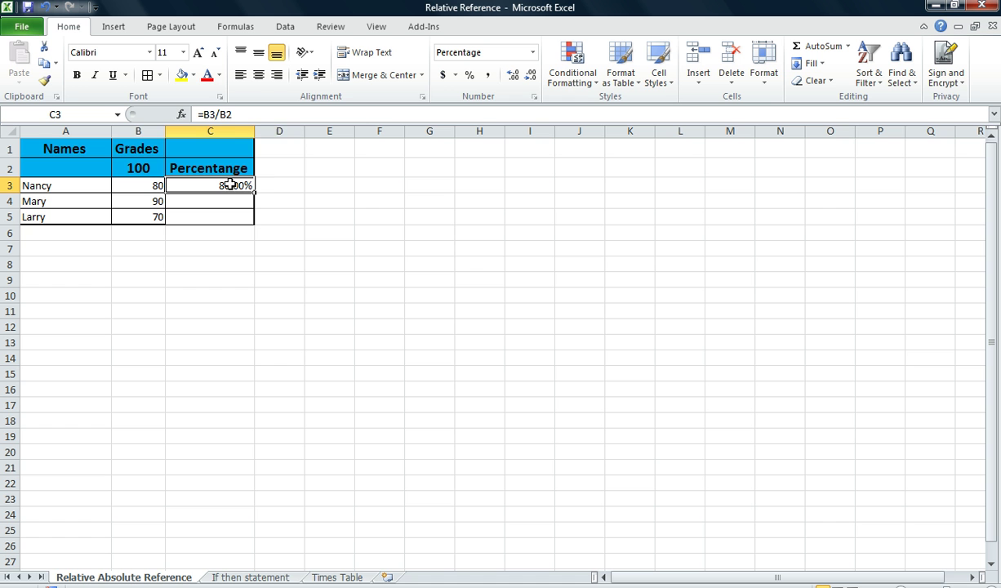
left_click(249, 114)
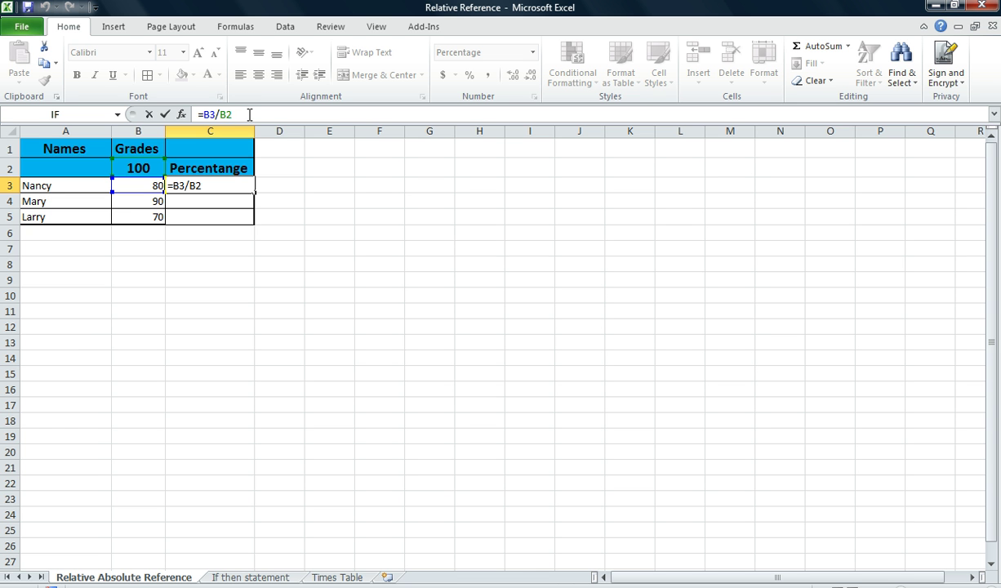
key("F4")
Commit =B3/$B$2 in C3 and fill it to C5, giving 80.00%, 90.00%, 70.00%
key("Return")
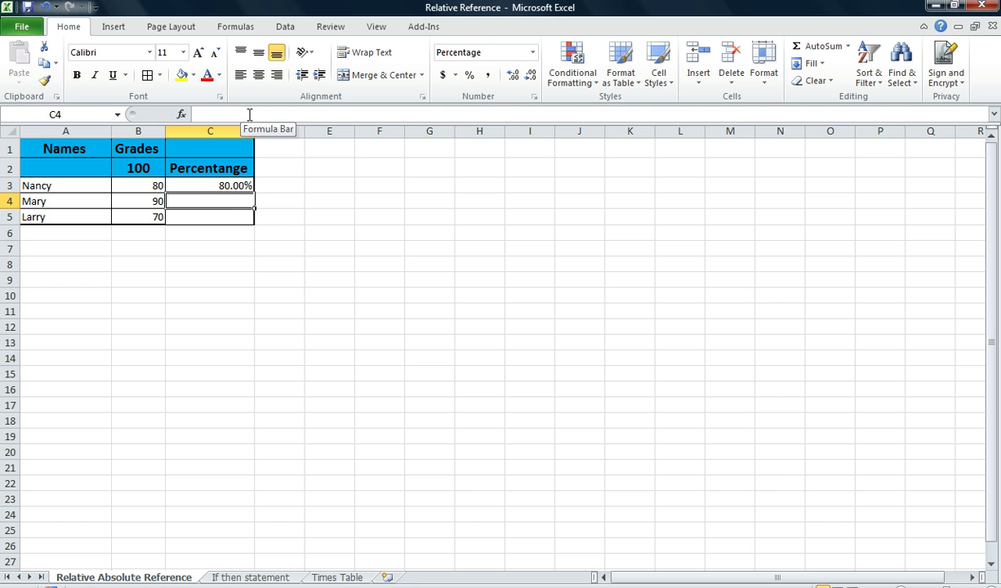
left_click(228, 185)
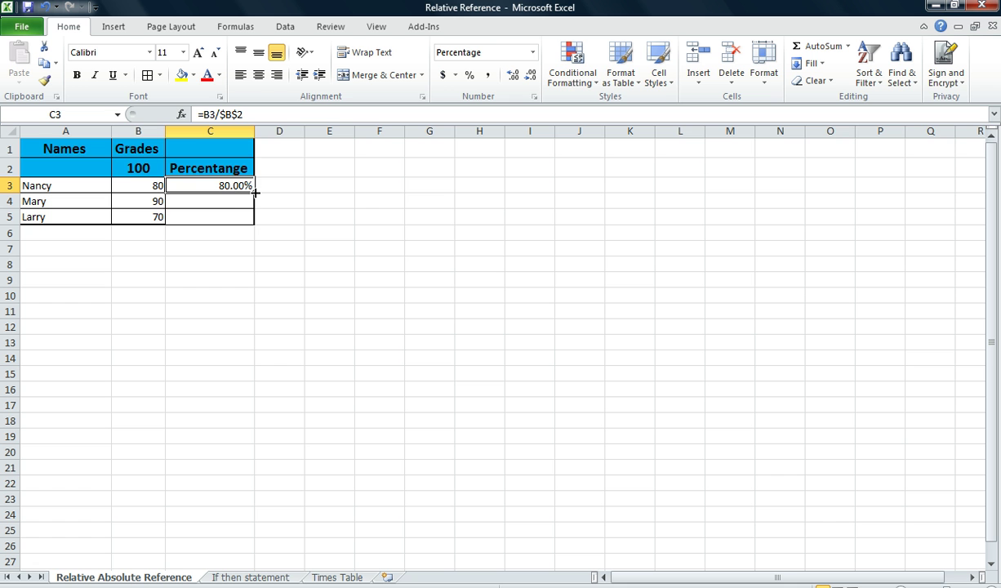
left_click_drag(254, 193, 253, 226)
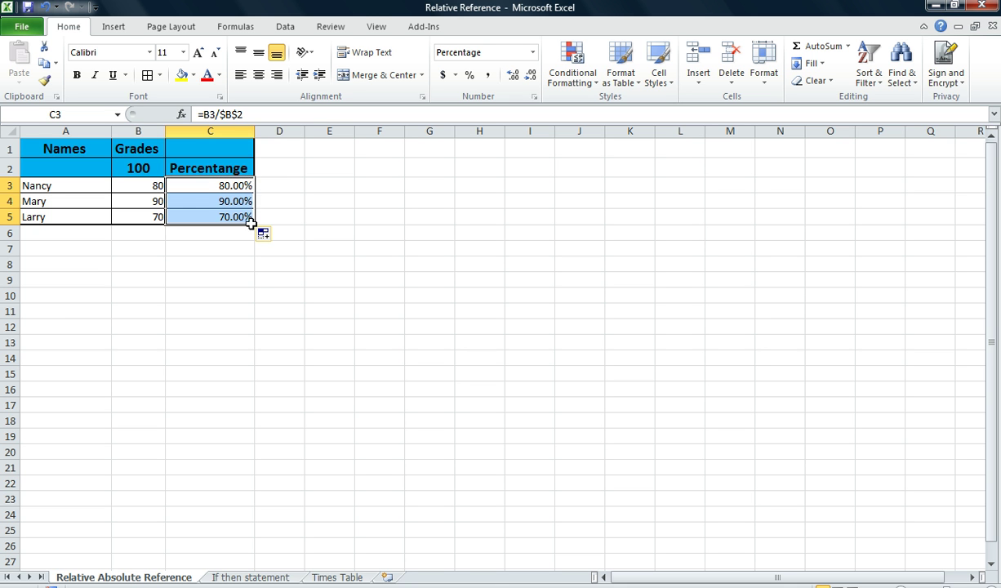
left_click_drag(260, 277, 258, 272)
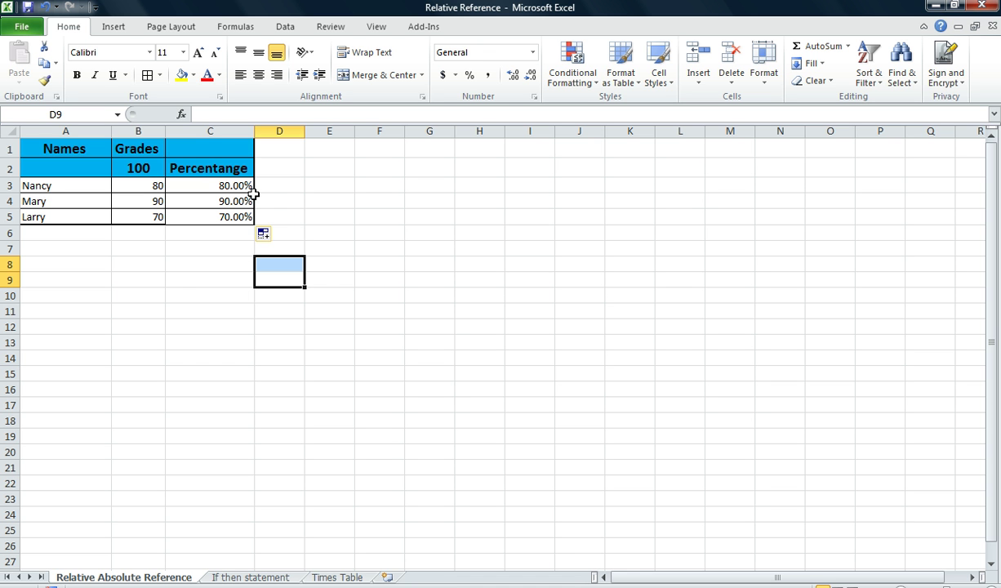
left_click(227, 187)
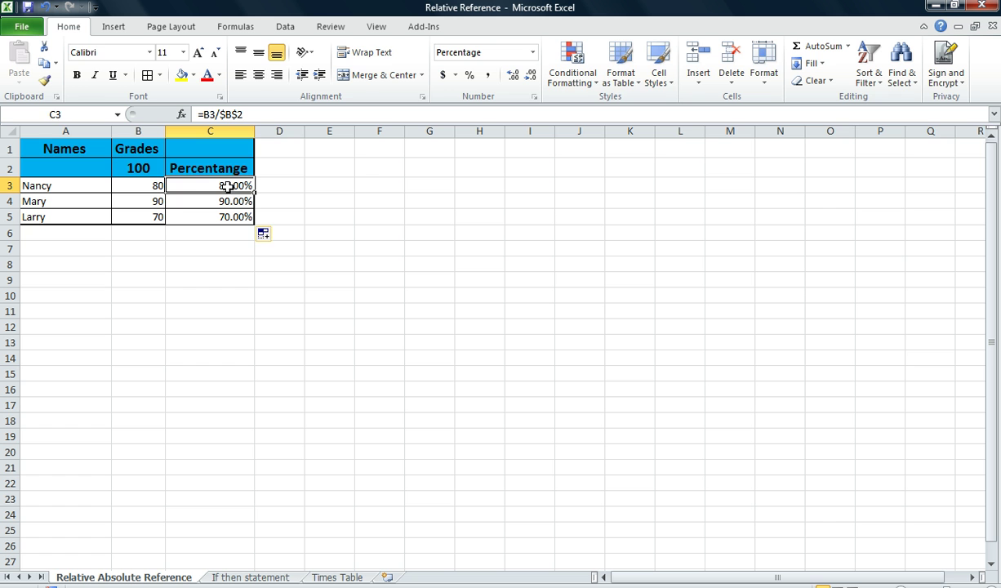
double_click(229, 186)
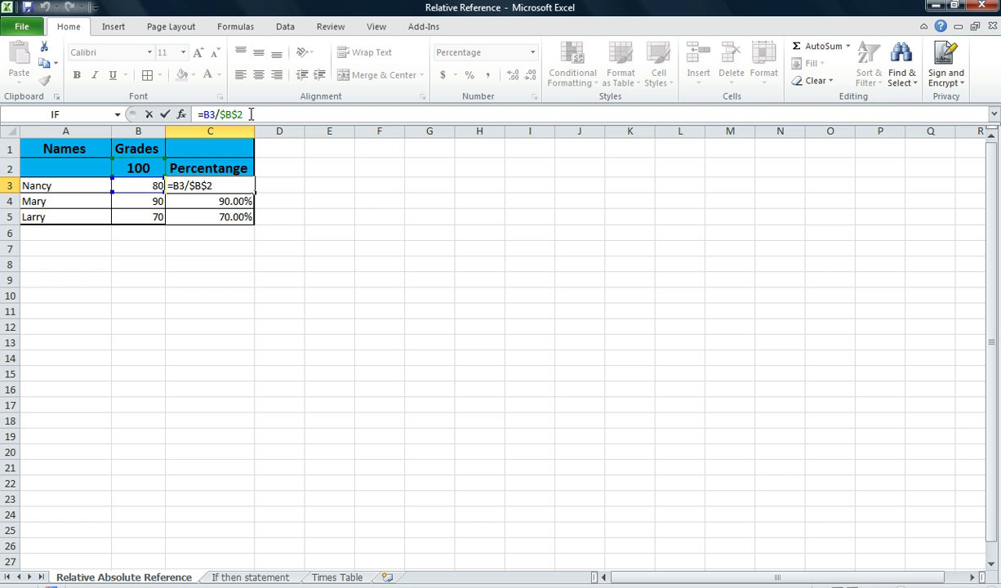
key("F4")
key("F4")
key("F4")
key("F4")
key("Return")
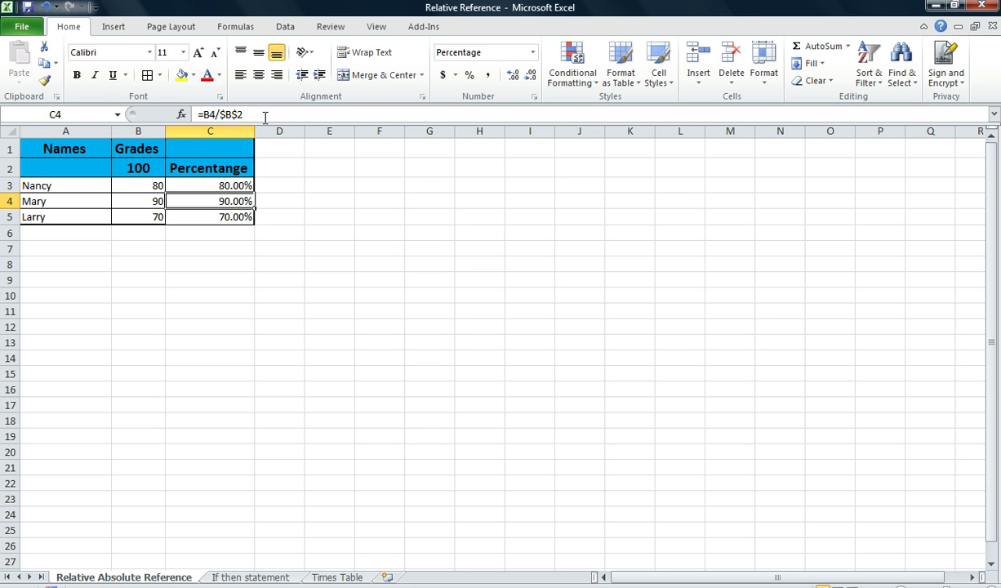
left_click(269, 131)
left_click(333, 232)
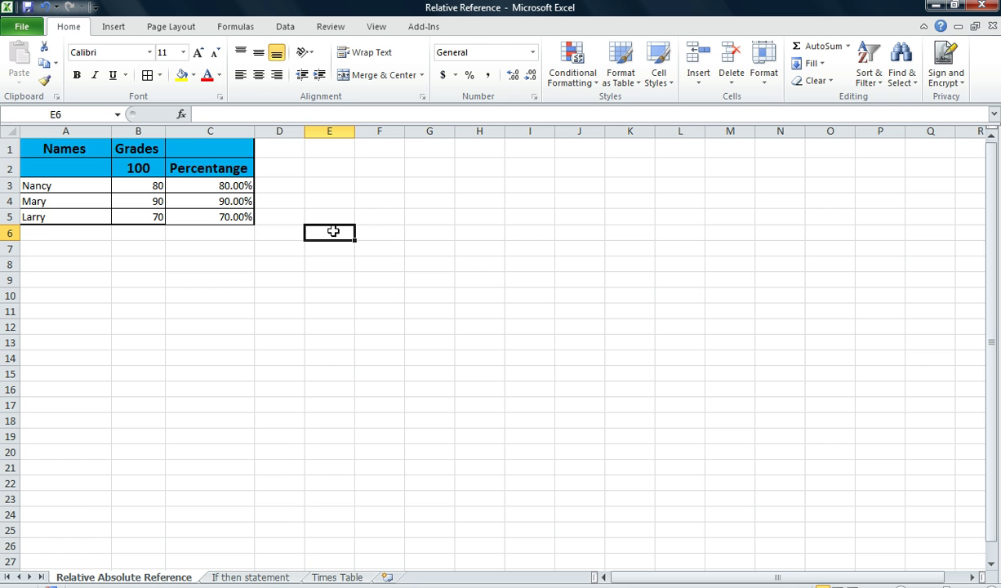